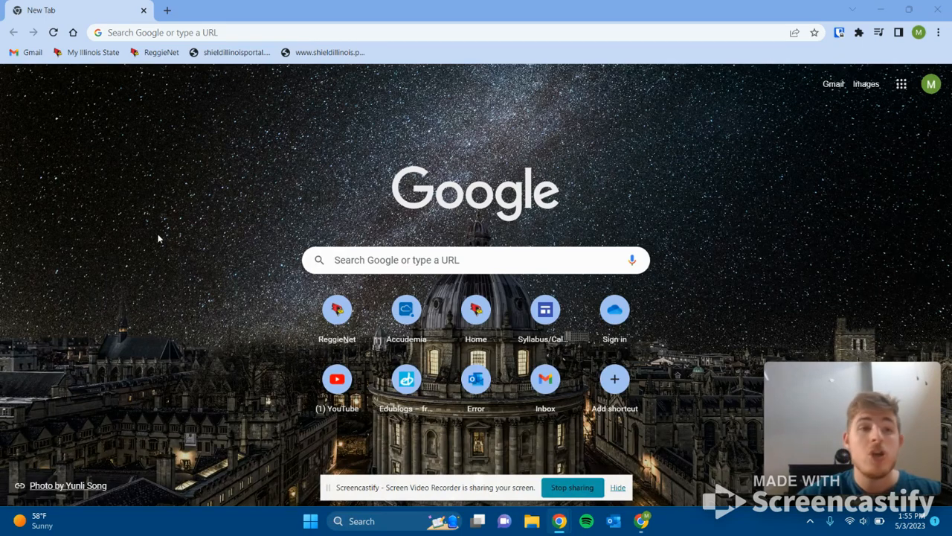
# Step: Search the web for "codap", open the Common Online Data Analysis Platform site and launch CODAP from it
pyautogui.click(148, 31)
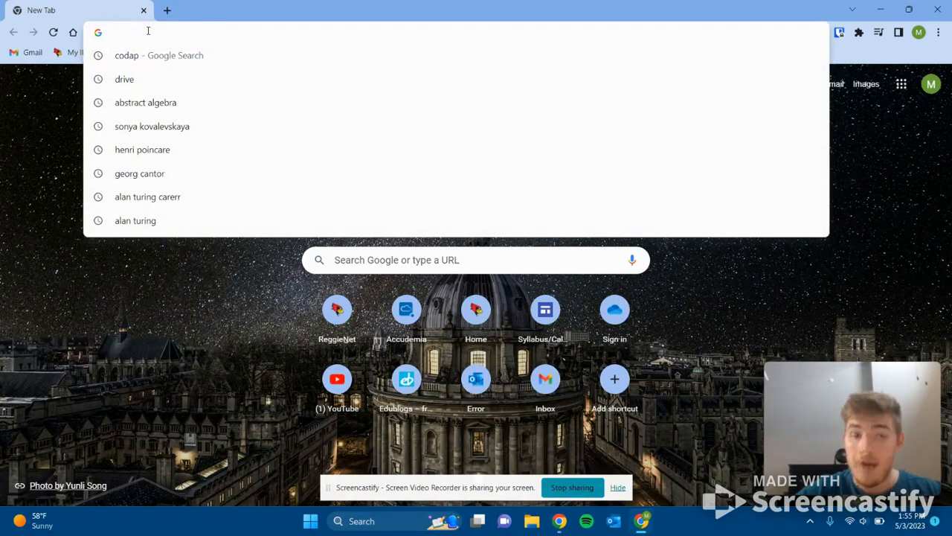
pyautogui.write('codap')
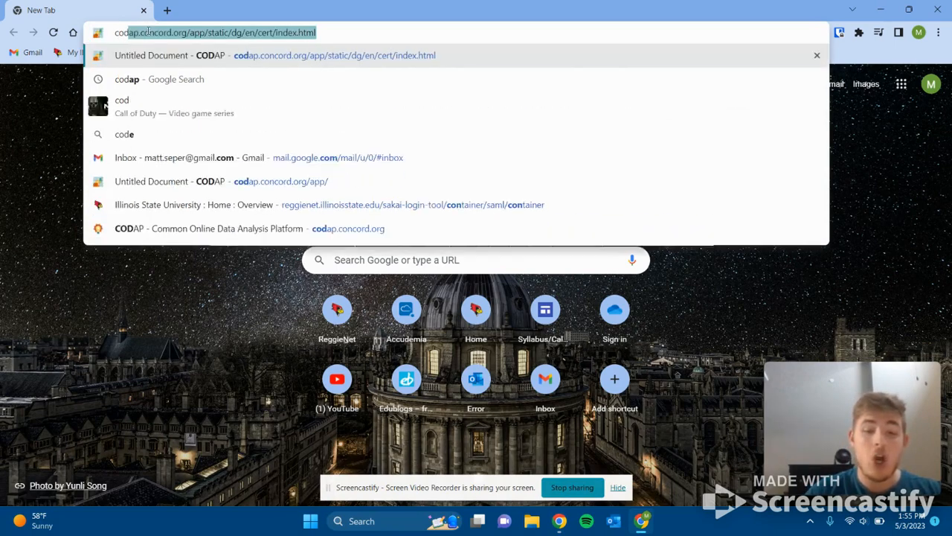
pyautogui.press('BackSpace')
pyautogui.click(197, 81)
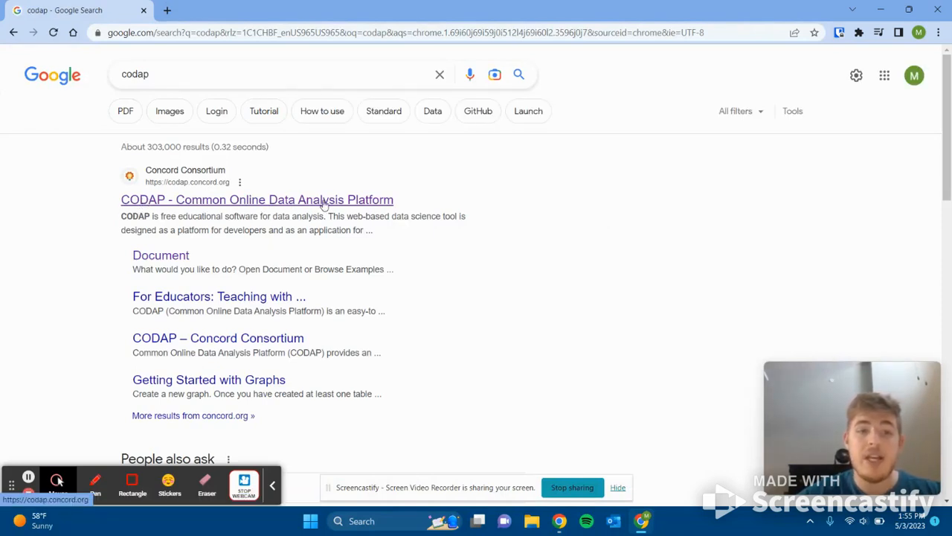
pyautogui.click(350, 204)
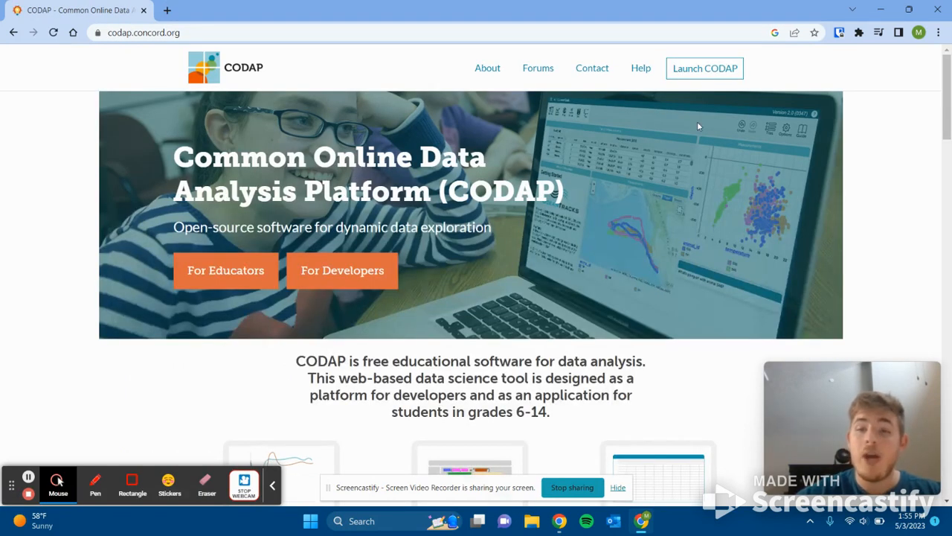
pyautogui.click(710, 73)
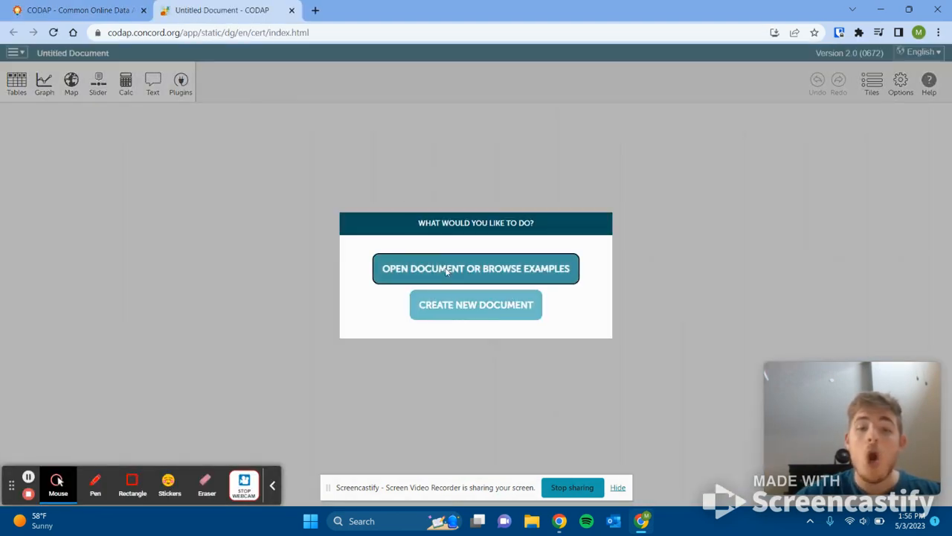
# Step: Open the Roller Coasters example document
pyautogui.click(447, 272)
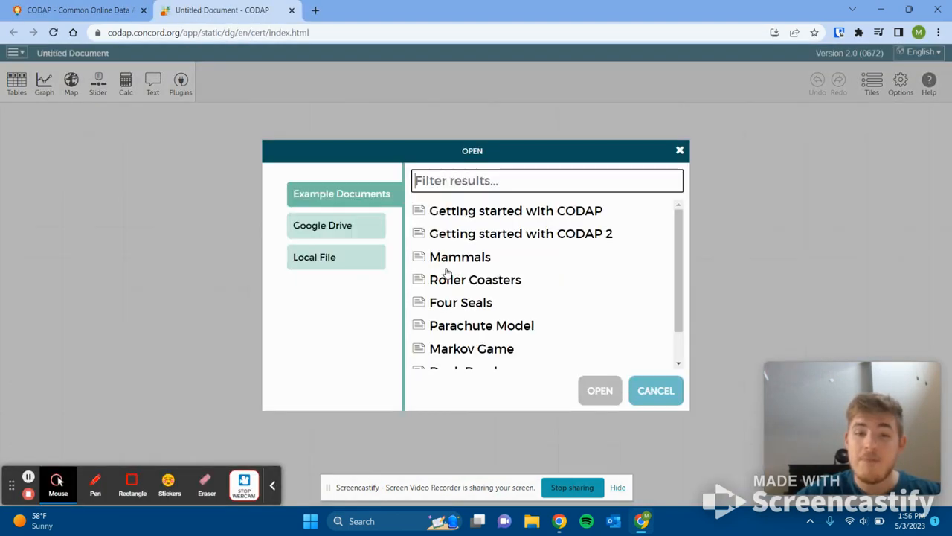
pyautogui.click(466, 282)
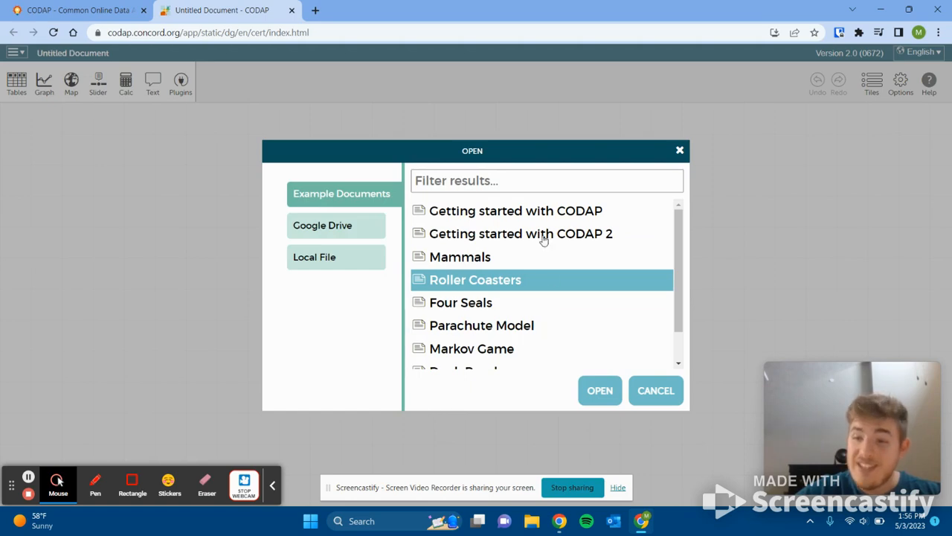
pyautogui.click(600, 391)
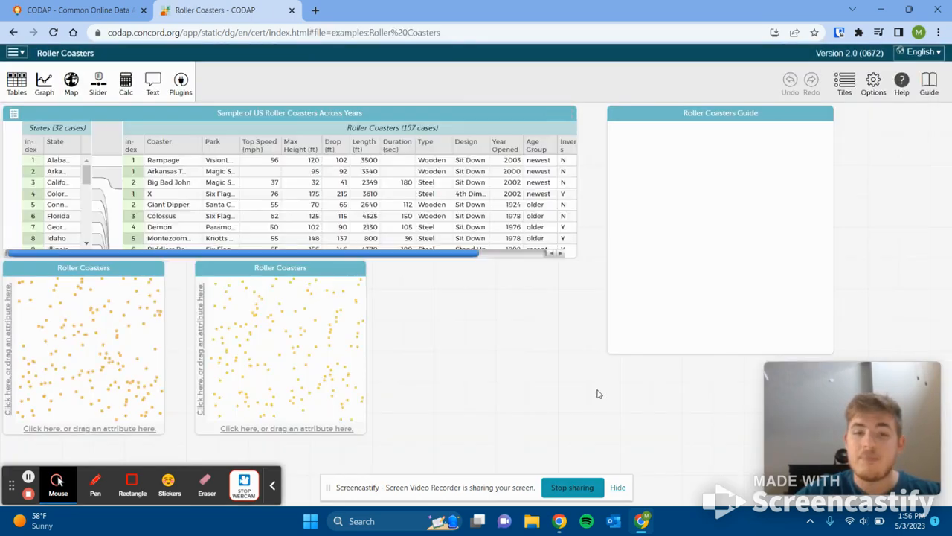
# Step: Move the two empty Roller Coasters graphs slightly down and to the right, leaving a gap between them below the table
pyautogui.moveTo(228, 268); pyautogui.dragTo(362, 292)
pyautogui.moveTo(19, 266); pyautogui.dragTo(129, 285)
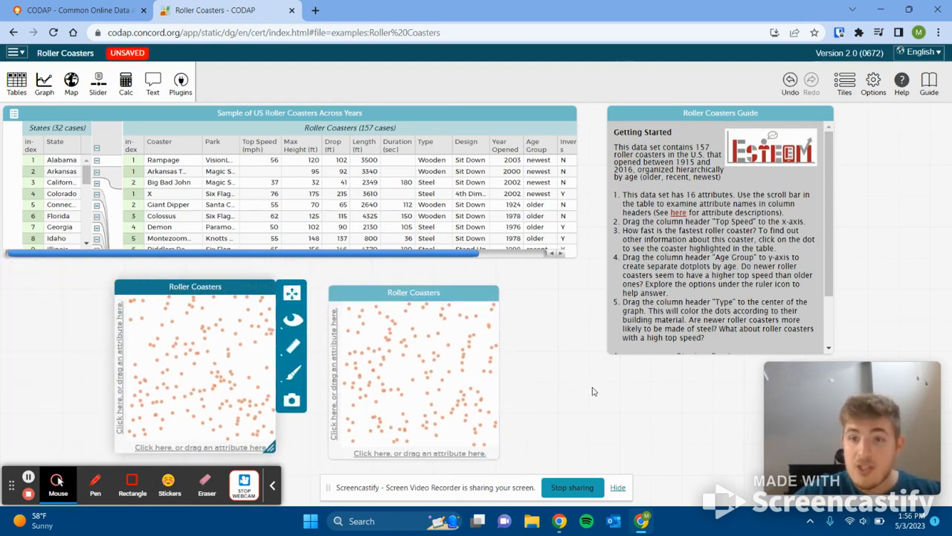
# Step: Shrink the Roller Coasters Guide and move it to the workspace's right edge, and enlarge the data table to include the City column
pyautogui.moveTo(642, 116); pyautogui.dragTo(667, 116)
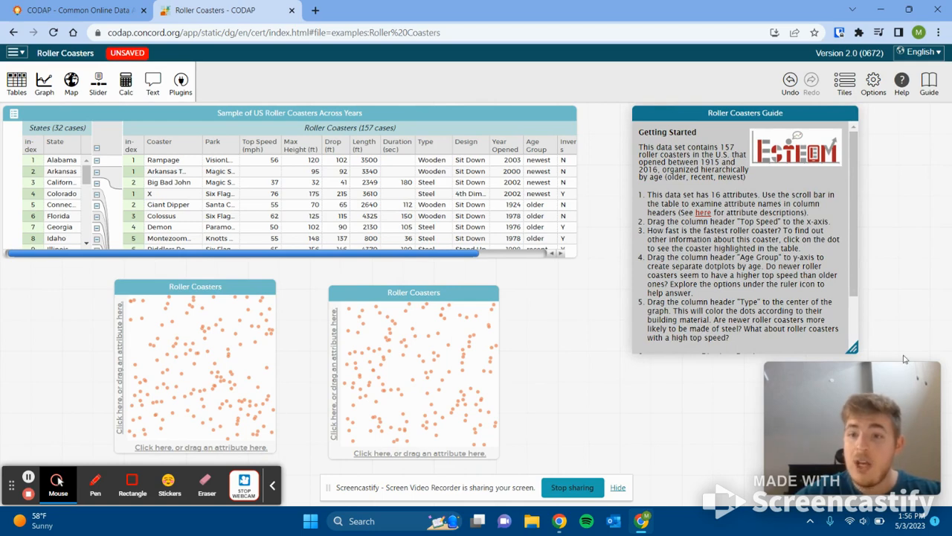
pyautogui.moveTo(853, 348); pyautogui.dragTo(756, 269)
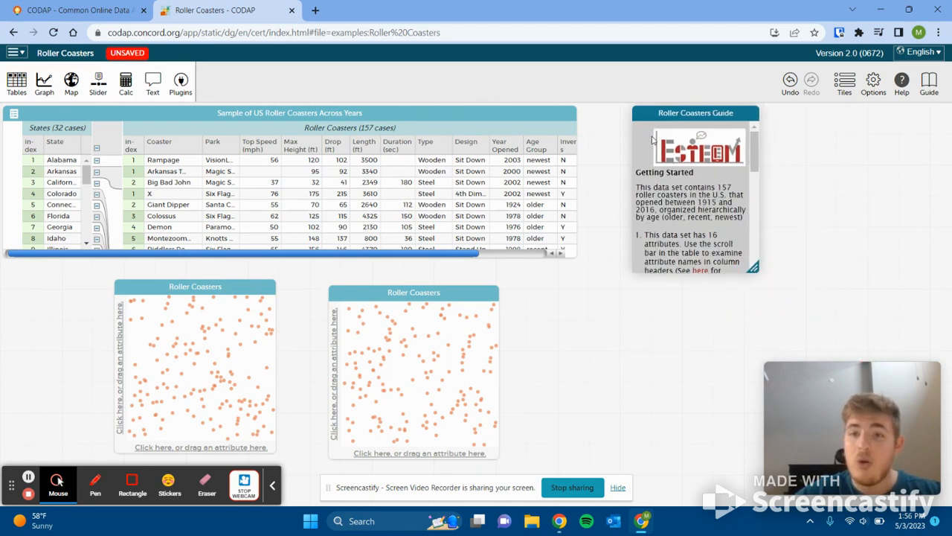
pyautogui.moveTo(637, 112); pyautogui.dragTo(817, 113)
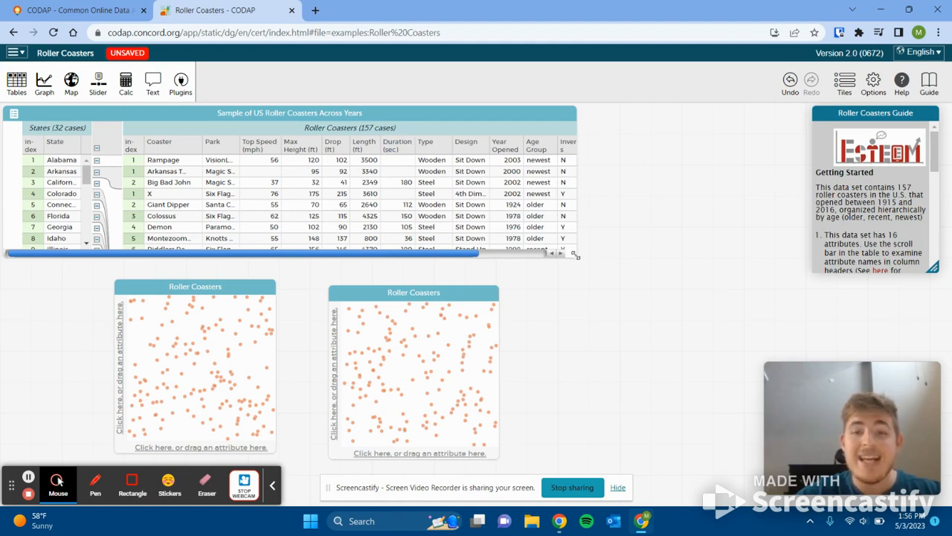
pyautogui.moveTo(575, 256); pyautogui.dragTo(679, 279)
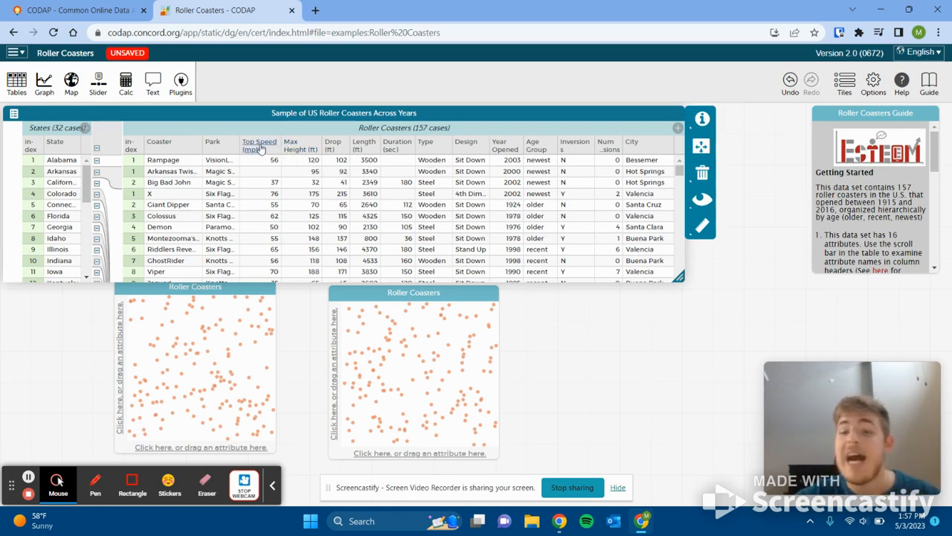
# Step: Plot Max Height on the horizontal axis and Top Speed on the vertical axis of the right-hand graph
pyautogui.moveTo(290, 145); pyautogui.dragTo(423, 455)
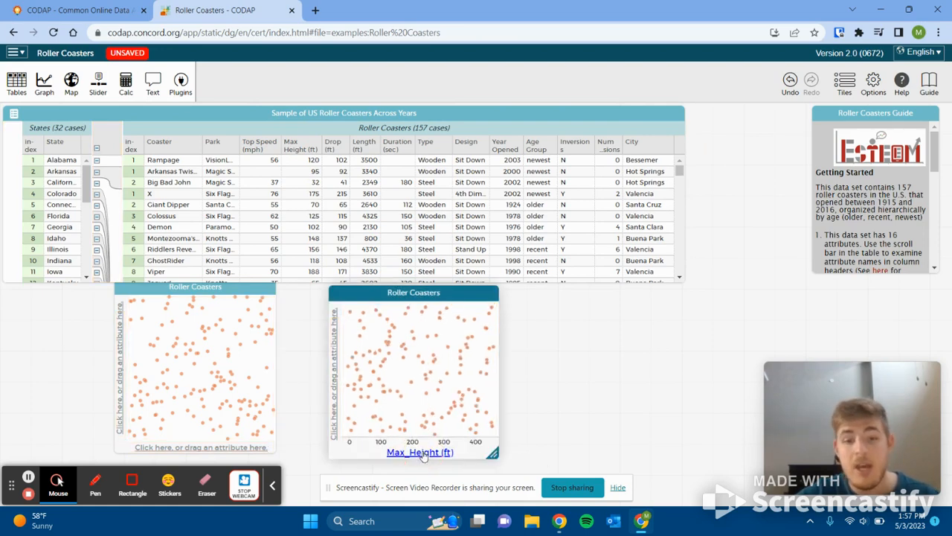
pyautogui.moveTo(263, 164); pyautogui.dragTo(335, 345)
pyautogui.moveTo(386, 383)
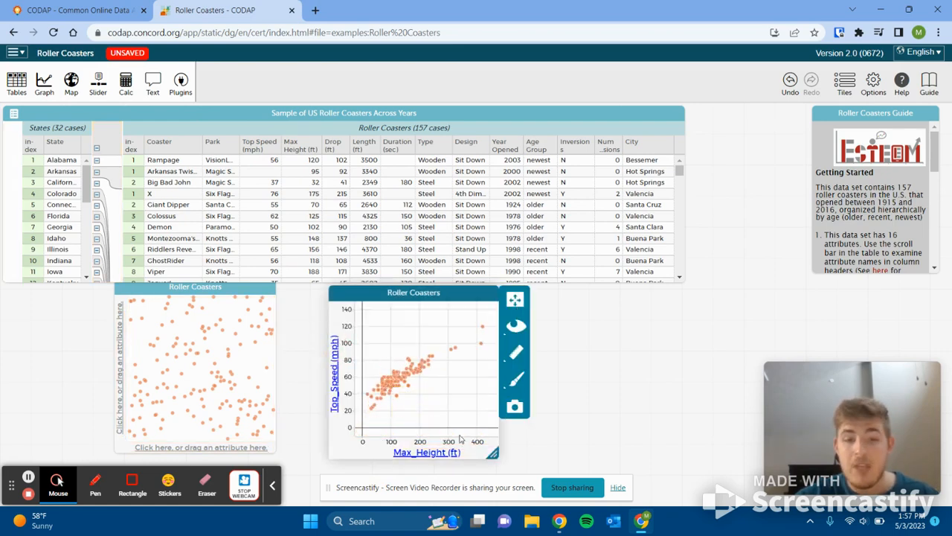
pyautogui.moveTo(428, 359)
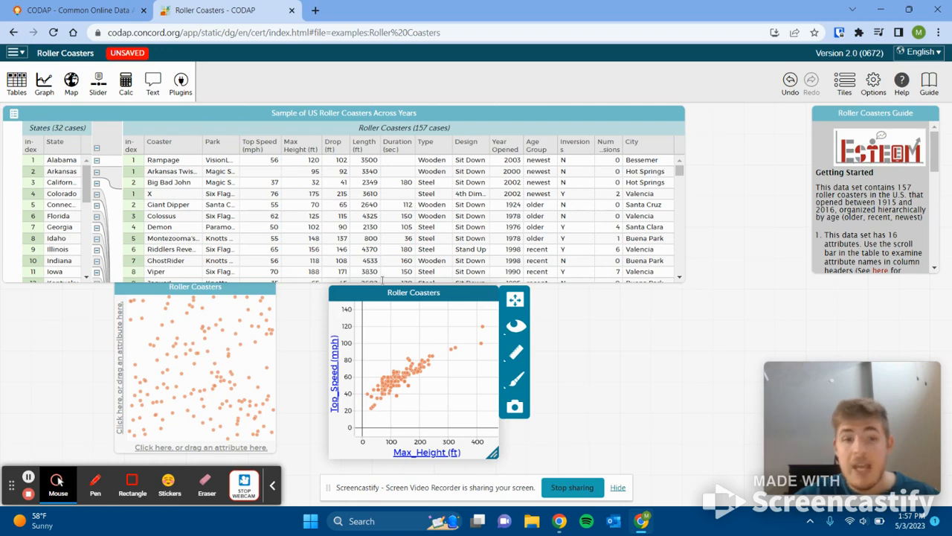
# Step: Move the left-hand graph clear of the table and plot Type on its horizontal axis and Drop on its vertical axis
pyautogui.moveTo(154, 293); pyautogui.dragTo(157, 305)
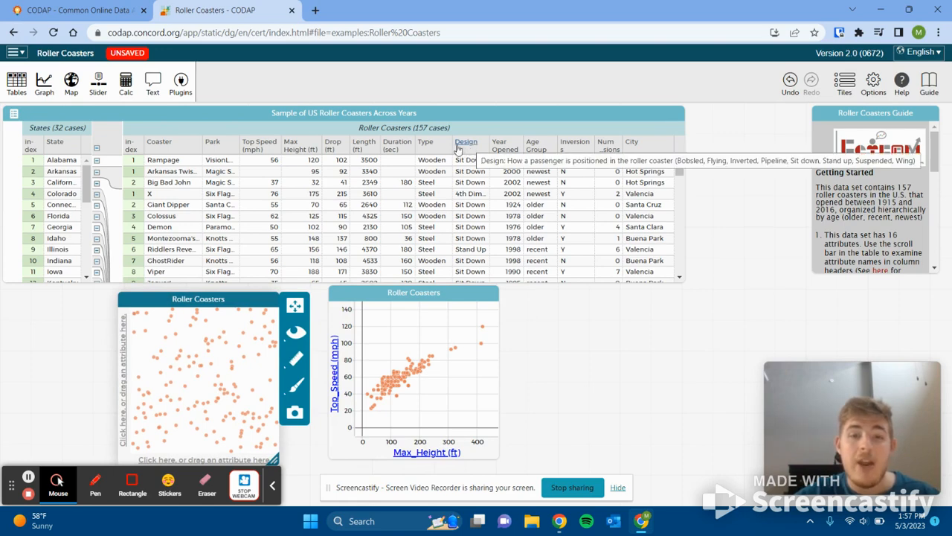
pyautogui.moveTo(425, 143); pyautogui.dragTo(198, 457)
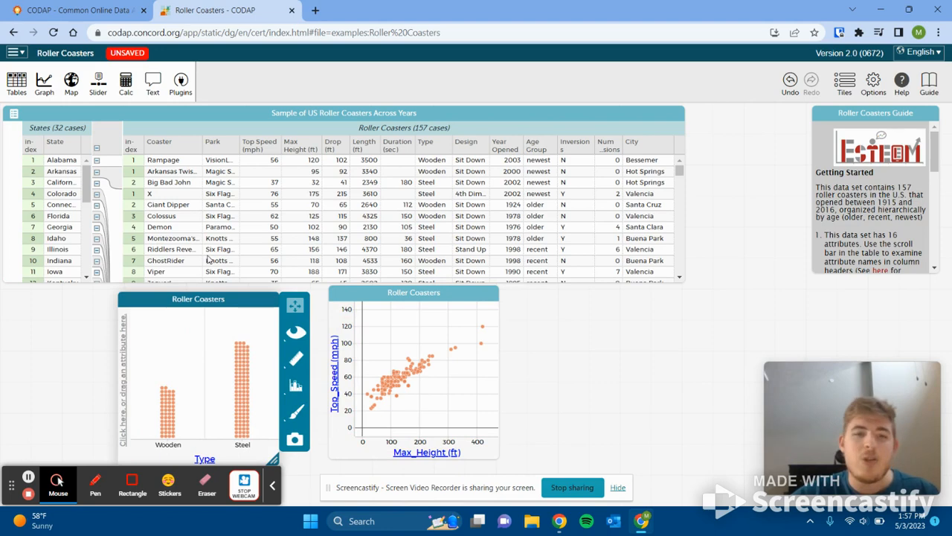
pyautogui.moveTo(332, 146); pyautogui.dragTo(120, 368)
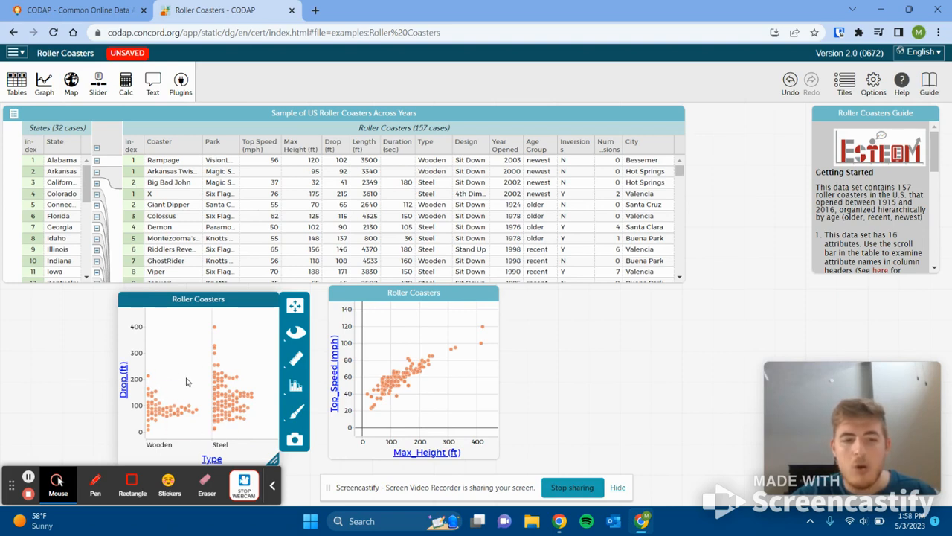
pyautogui.moveTo(149, 432)
pyautogui.moveTo(148, 380)
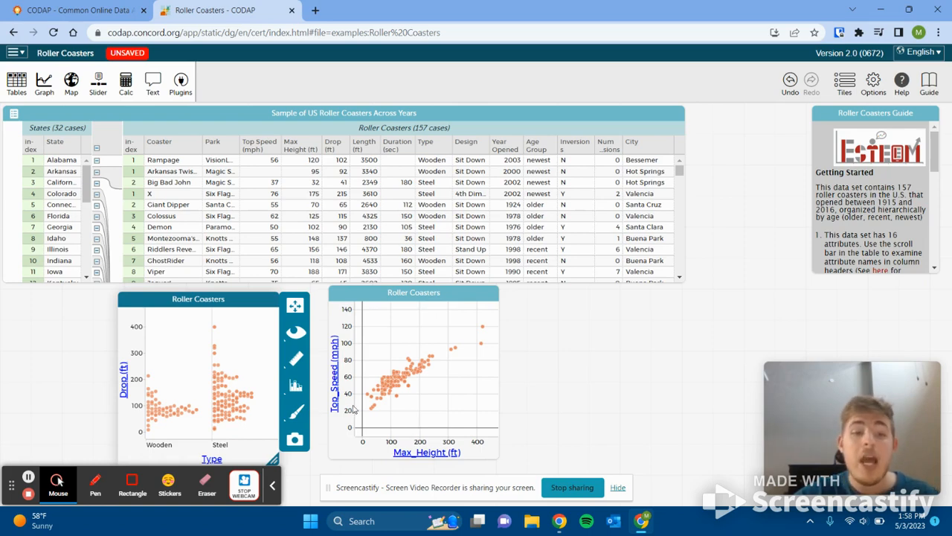
# Step: Show the least squares line and the count on the Top Speed versus Max Height graph, and hide both again
pyautogui.click(481, 422)
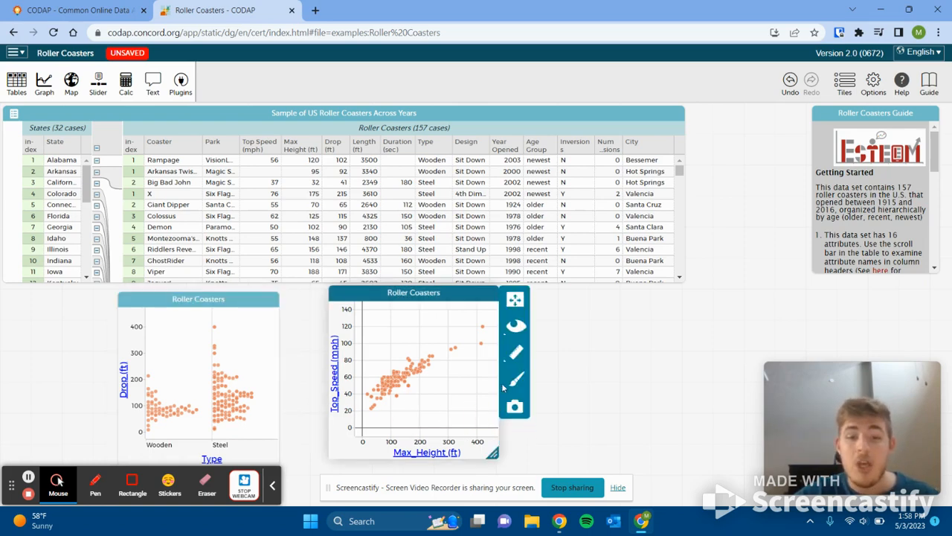
pyautogui.click(520, 351)
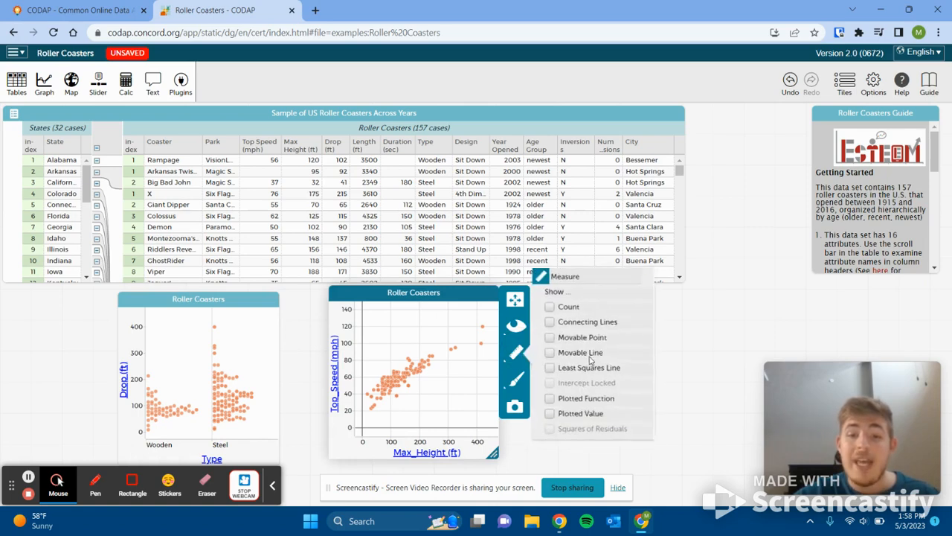
pyautogui.click(550, 367)
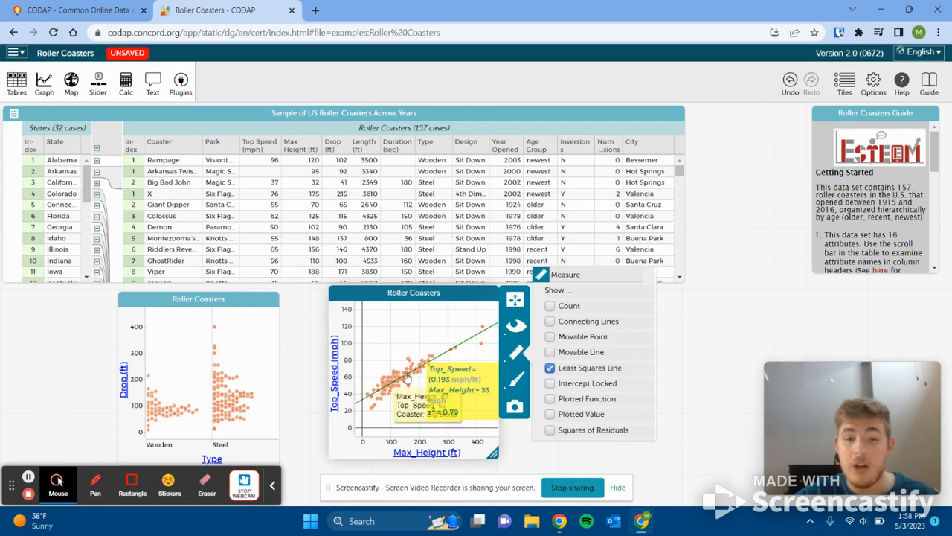
pyautogui.click(550, 306)
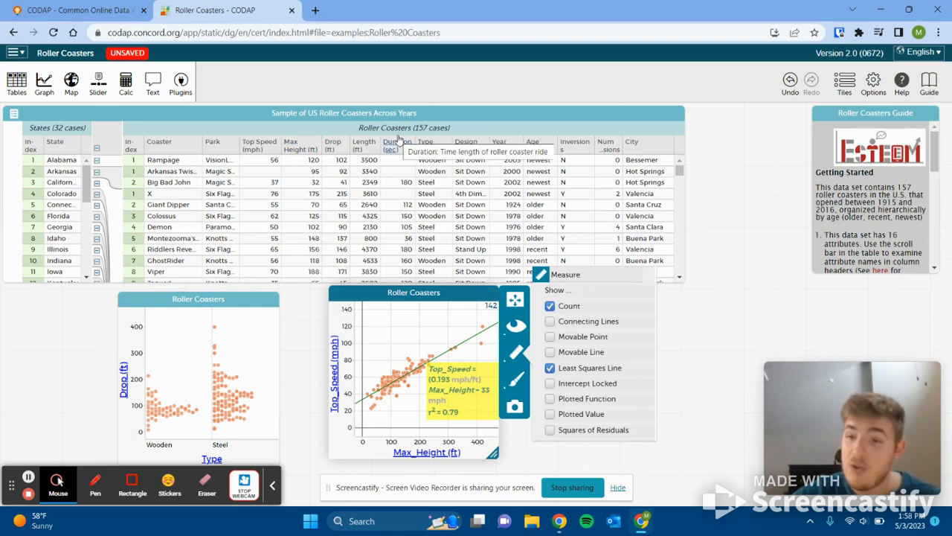
pyautogui.click(550, 368)
pyautogui.click(550, 305)
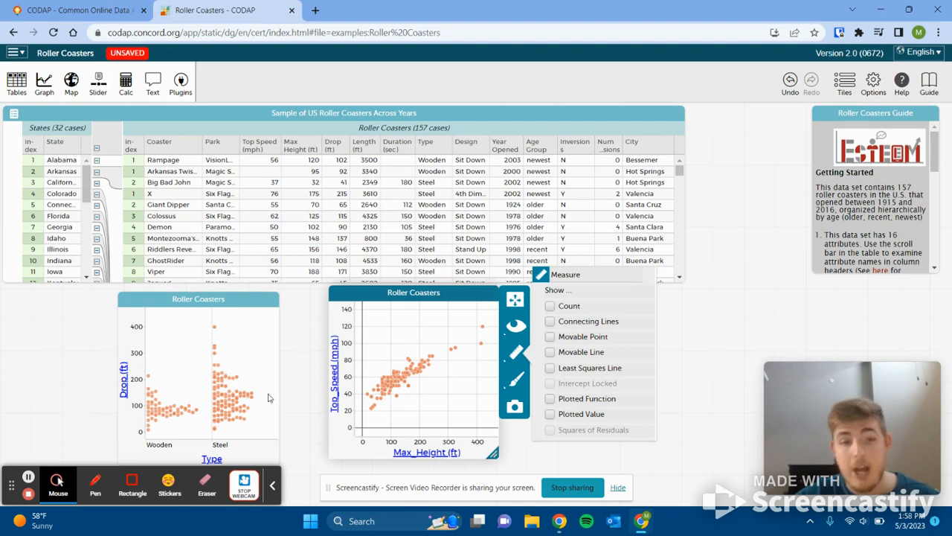
# Step: Review the configuration options of the Drop by Type graph and show its percent, mean, median and standard deviation
pyautogui.click(168, 357)
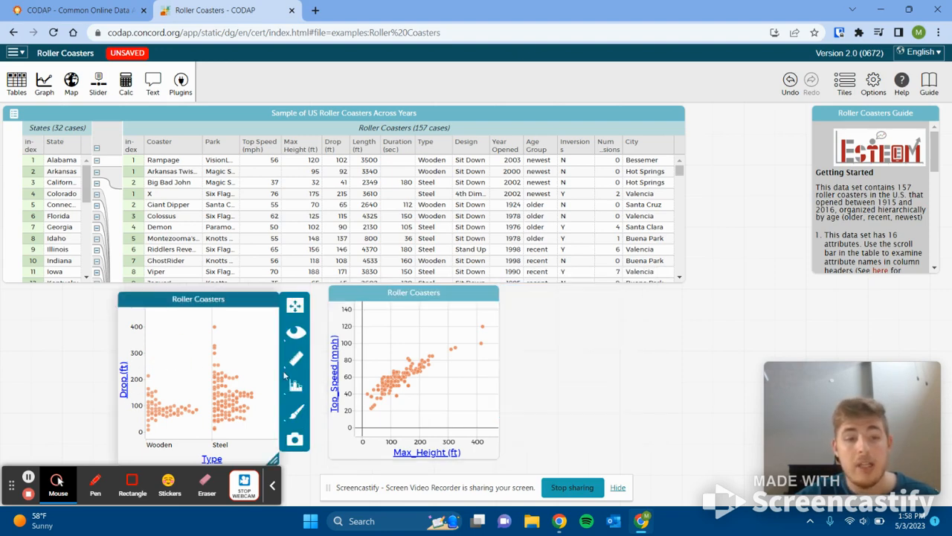
pyautogui.click(295, 385)
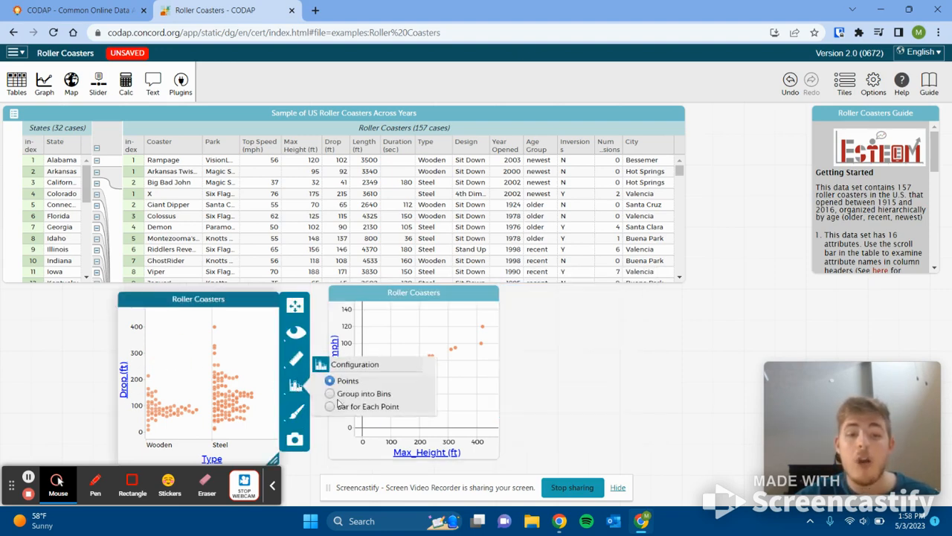
pyautogui.click(295, 360)
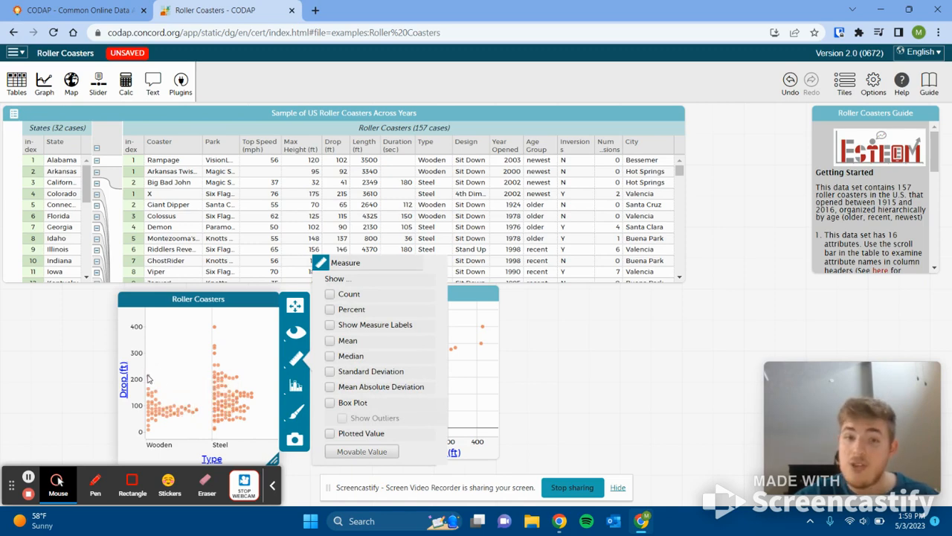
pyautogui.click(330, 310)
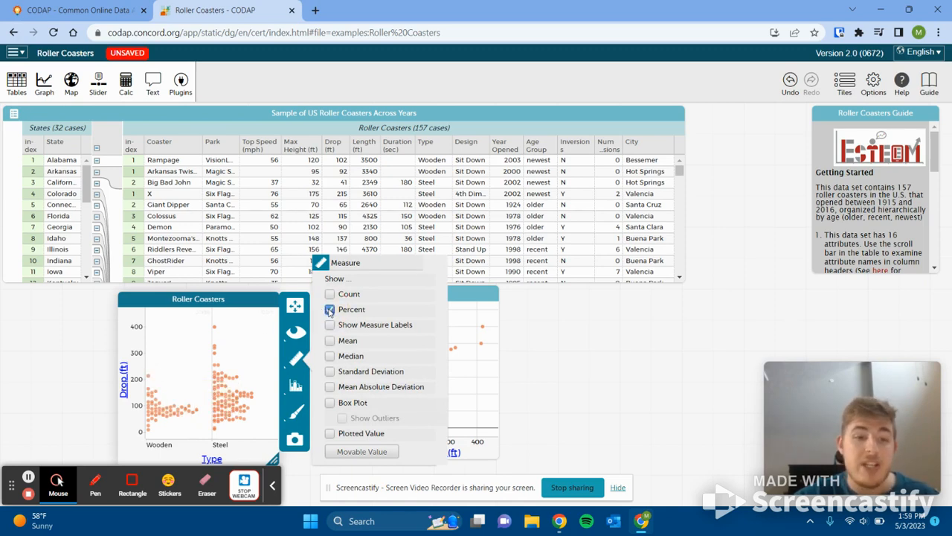
pyautogui.click(329, 341)
pyautogui.click(330, 356)
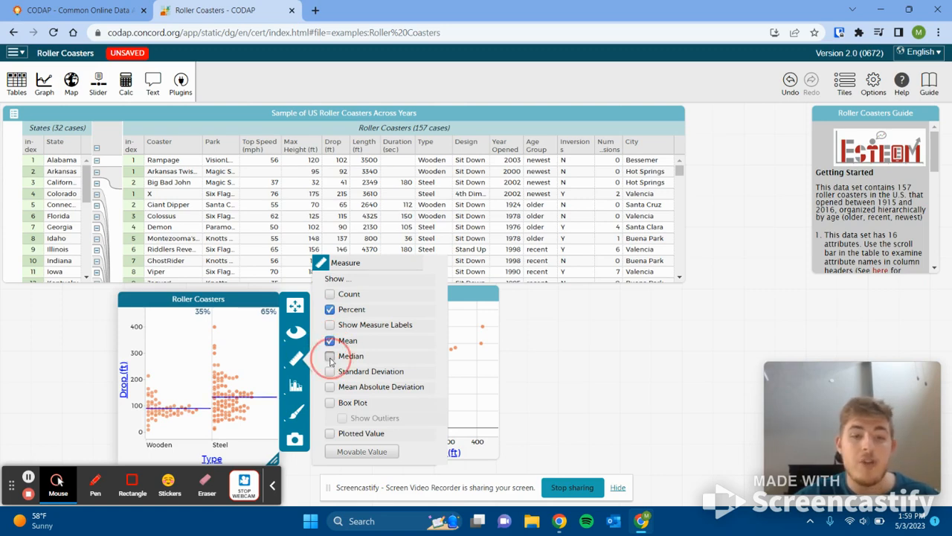
pyautogui.click(329, 373)
# Step: Hide the standard deviation, median, mean and percent on the Drop by Type graph
pyautogui.click(330, 372)
pyautogui.click(329, 356)
pyautogui.click(330, 340)
pyautogui.click(330, 309)
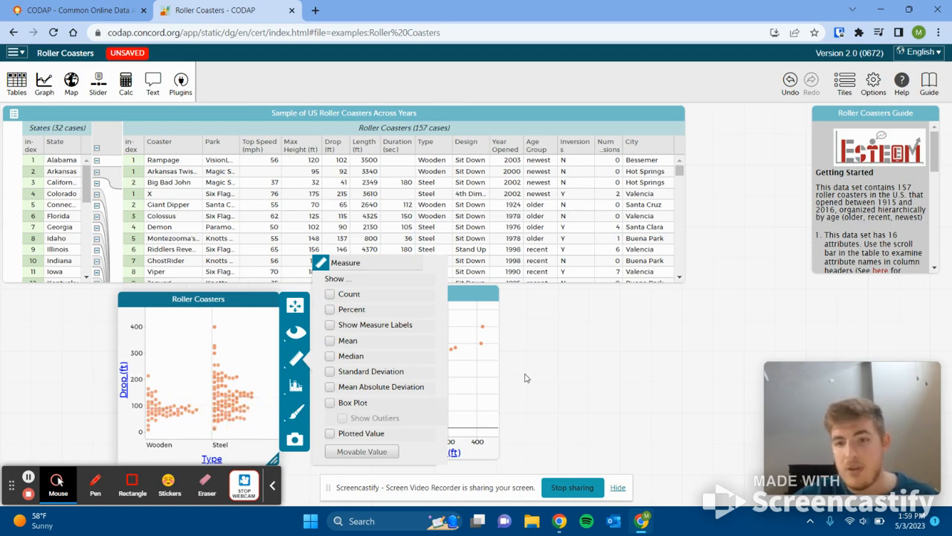
pyautogui.click(563, 375)
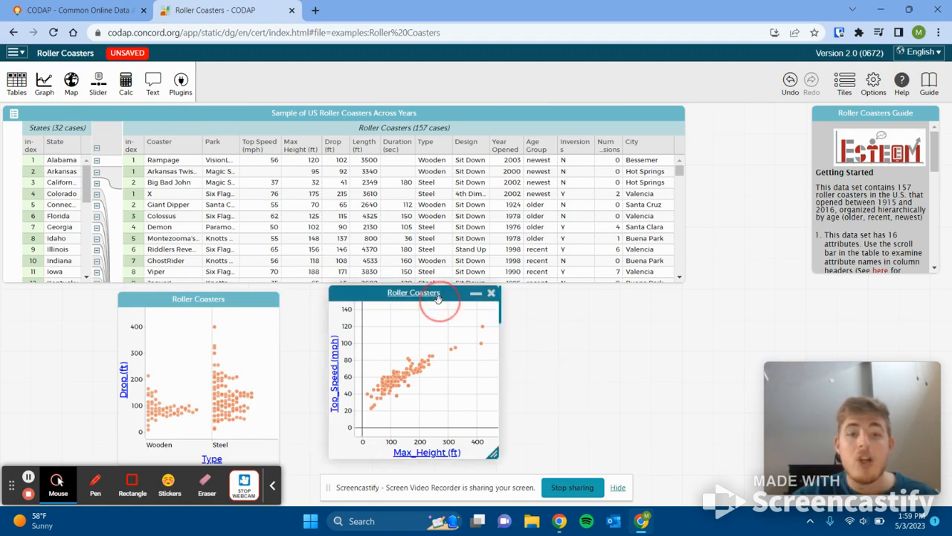
# Step: Set the background color of the Top Speed versus Max Height graph to purple
pyautogui.click(438, 293)
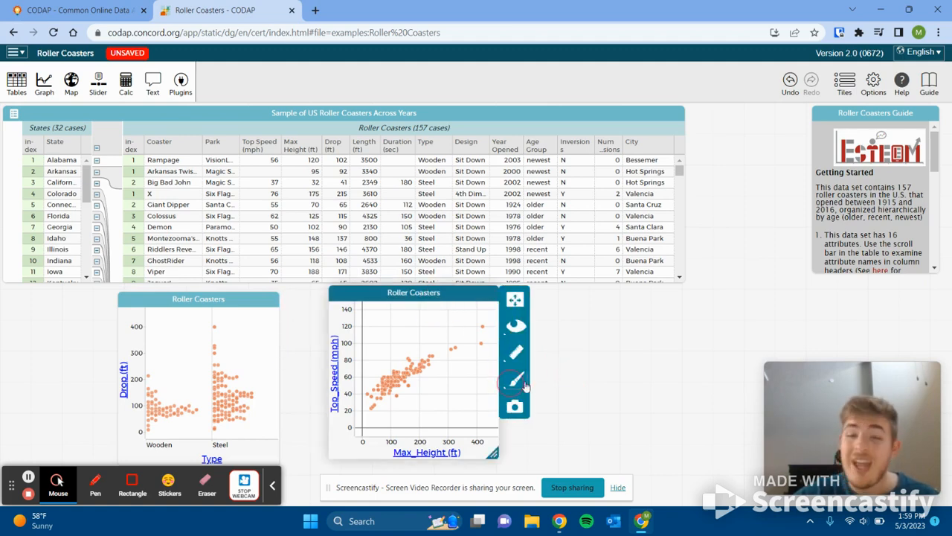
pyautogui.click(514, 381)
pyautogui.click(636, 421)
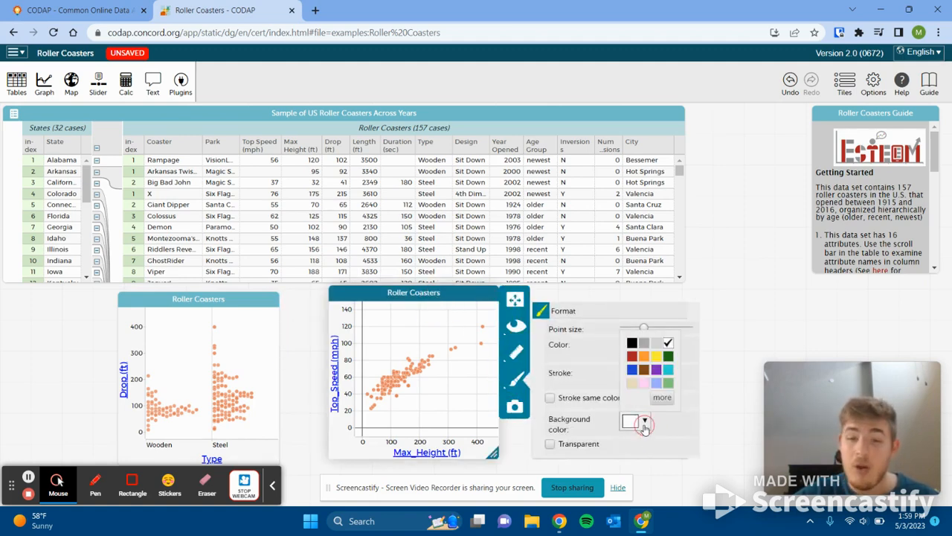
pyautogui.click(656, 369)
pyautogui.click(610, 355)
# Step: Color the points of the Top Speed versus Max Height graph red and give them a white stroke
pyautogui.click(632, 347)
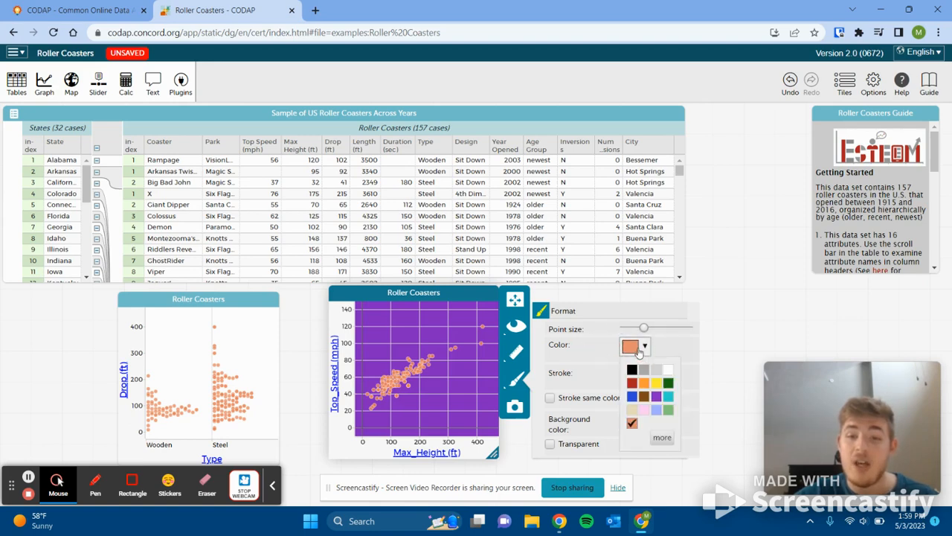
pyautogui.click(631, 382)
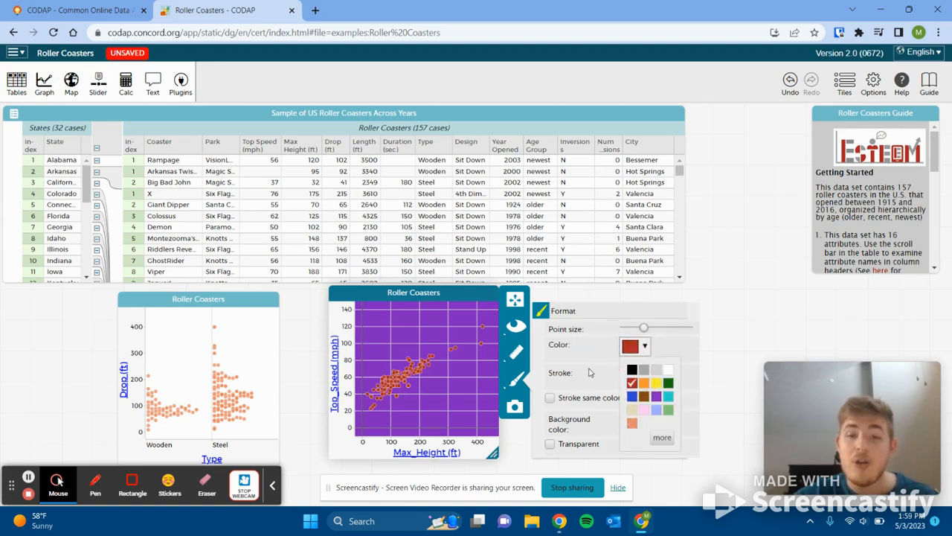
pyautogui.click(630, 373)
pyautogui.click(669, 398)
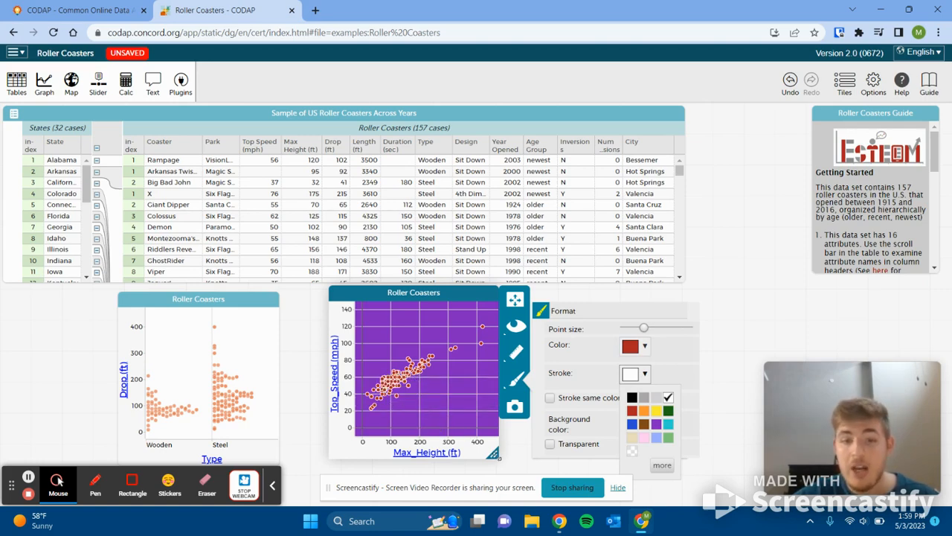
# Step: Enlarge the Top Speed versus Max Height graph to about twice its width and add a new empty graph
pyautogui.moveTo(493, 453); pyautogui.dragTo(671, 487)
pyautogui.moveTo(415, 422)
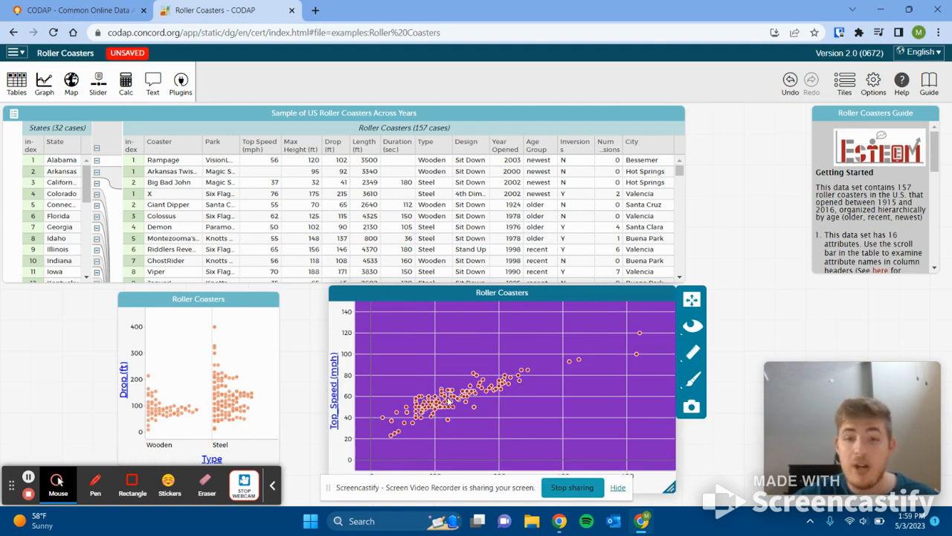
pyautogui.click(44, 81)
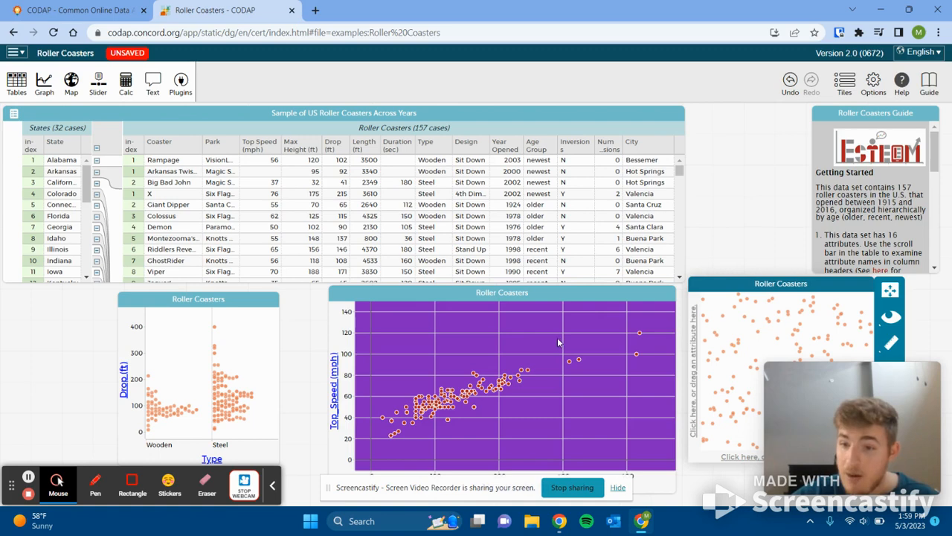
# Step: Move the Top Speed versus Max Height graph up and left, close to the Drop by Type graph
pyautogui.click(393, 305)
pyautogui.moveTo(355, 295); pyautogui.dragTo(333, 298)
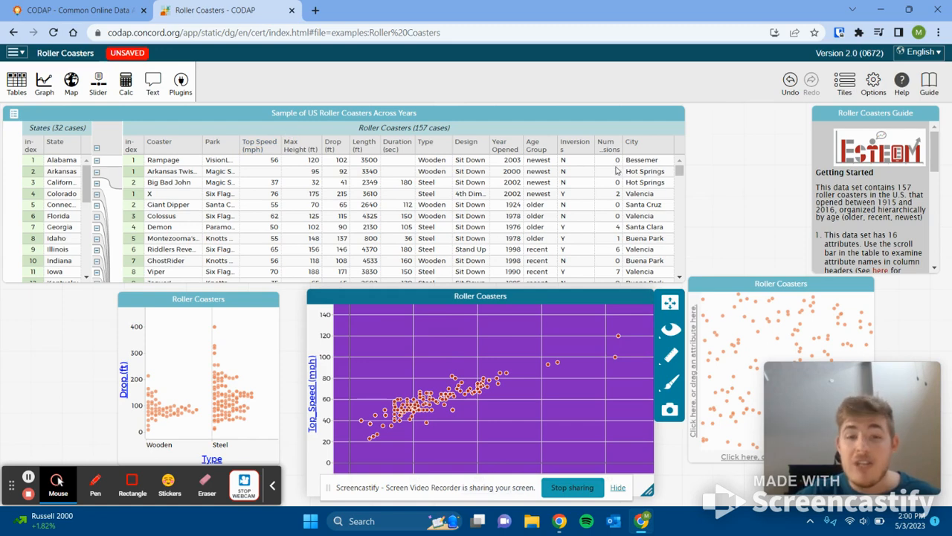
pyautogui.moveTo(417, 407)
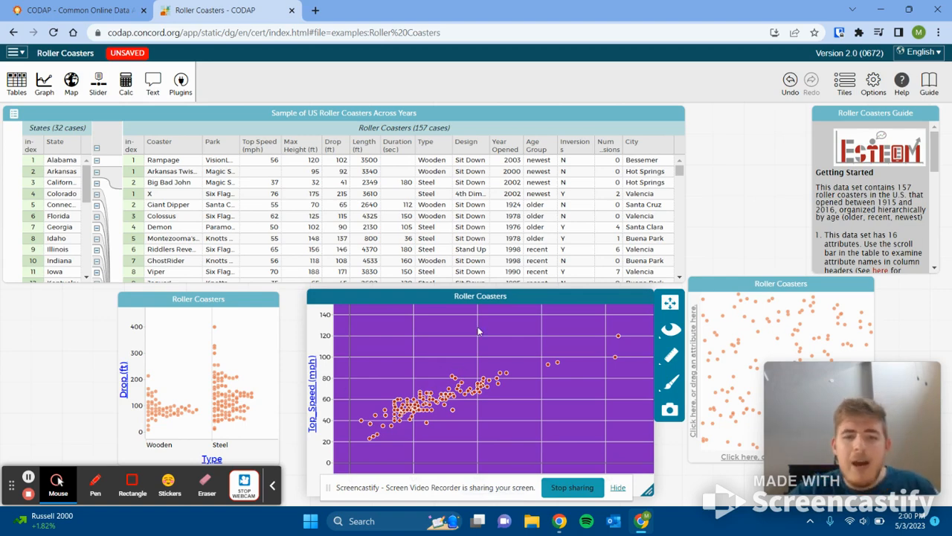
pyautogui.moveTo(398, 299); pyautogui.dragTo(379, 289)
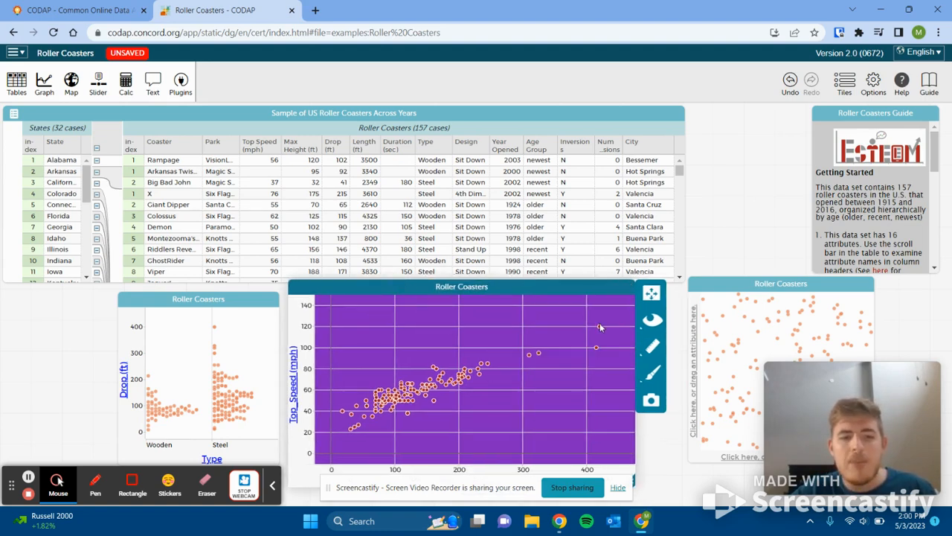
pyautogui.moveTo(601, 329)
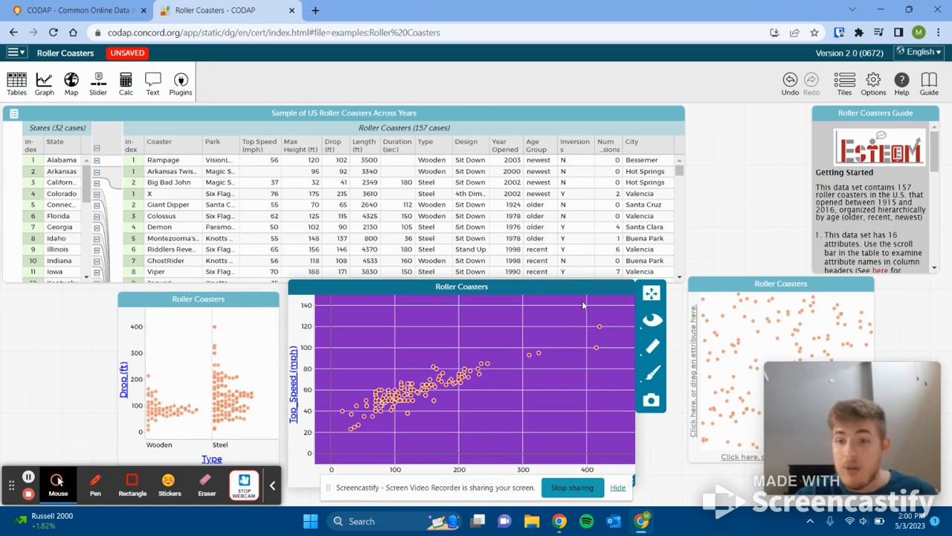
# Step: Shift the Drop by Type graph slightly up and left, and move the empty graph closer to the purple graph
pyautogui.moveTo(139, 304); pyautogui.dragTo(130, 294)
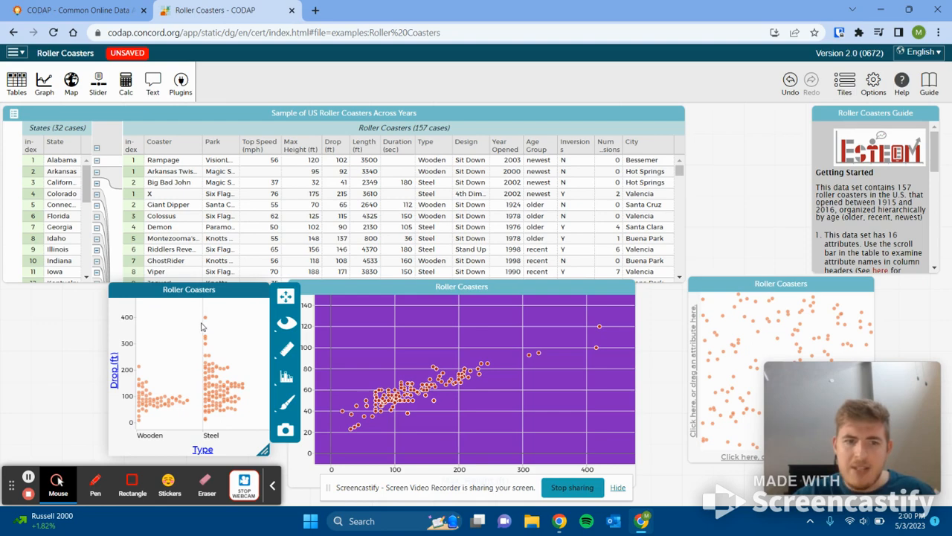
pyautogui.moveTo(206, 319)
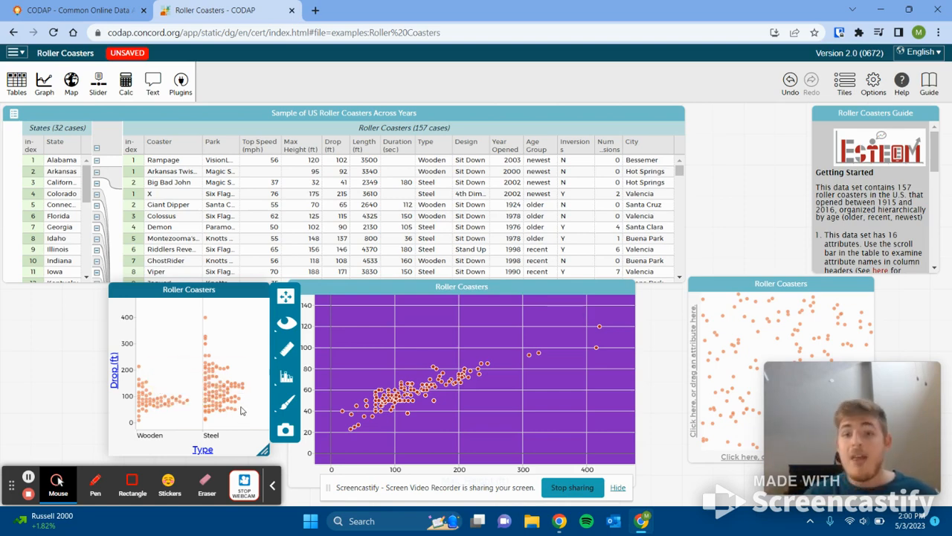
pyautogui.moveTo(699, 282); pyautogui.dragTo(674, 296)
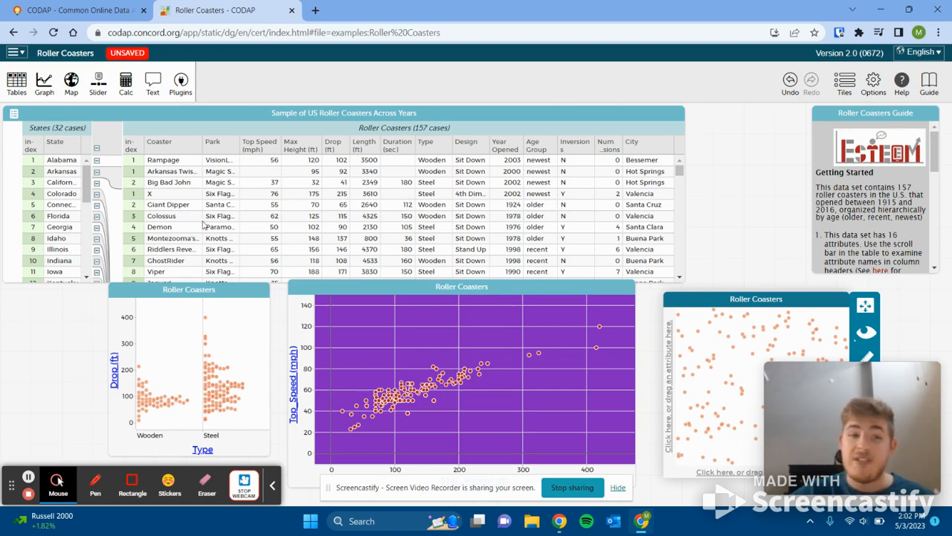
pyautogui.moveTo(930, 392)
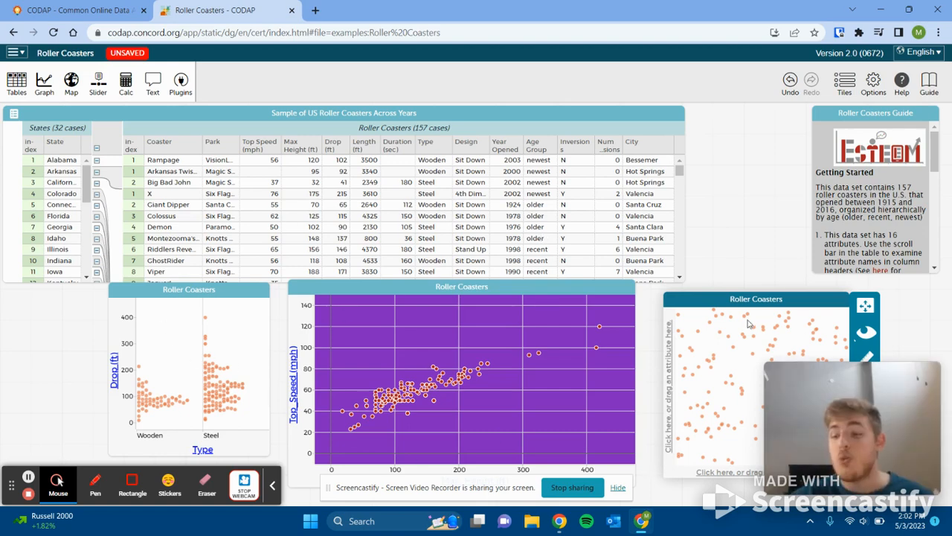